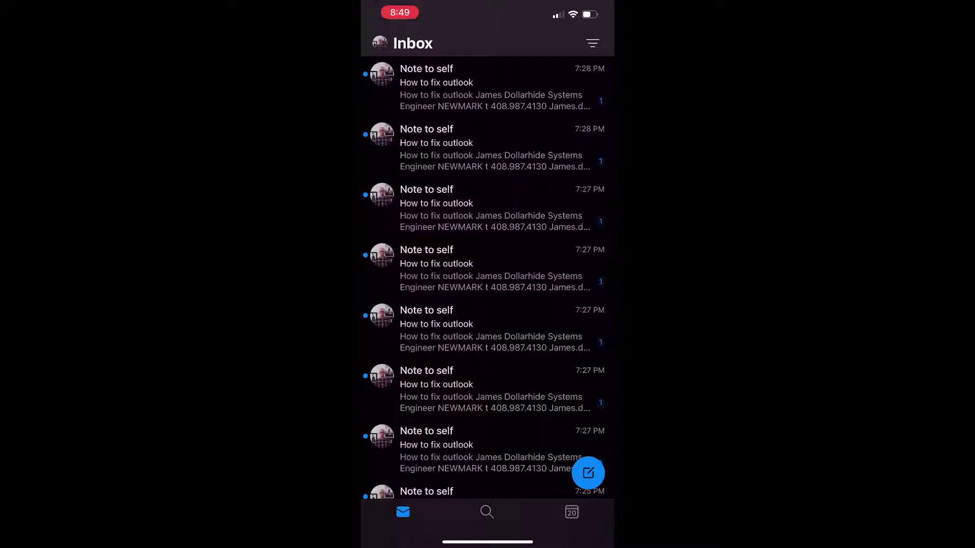
Step: Open Outlook's Settings page from the profile folder drawer
left_click(379, 42)
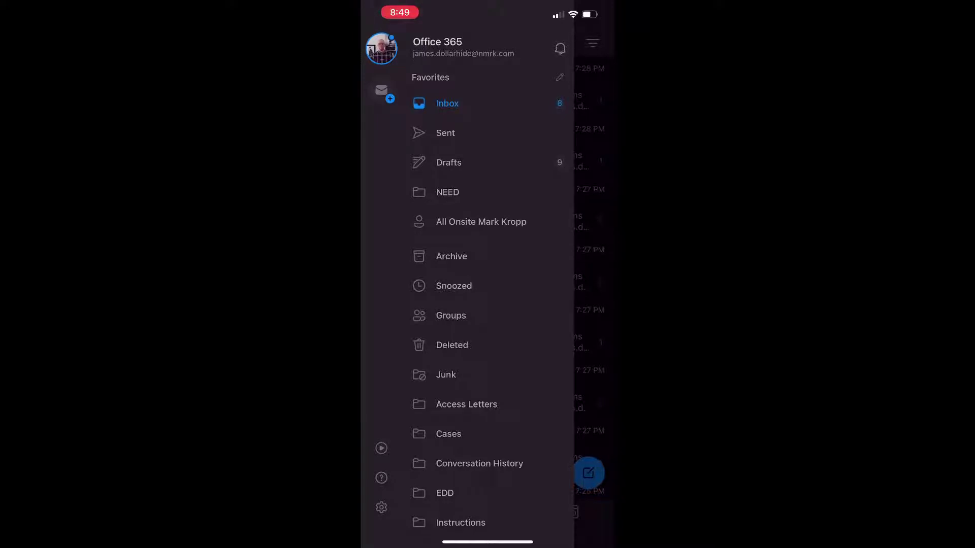
left_click(380, 508)
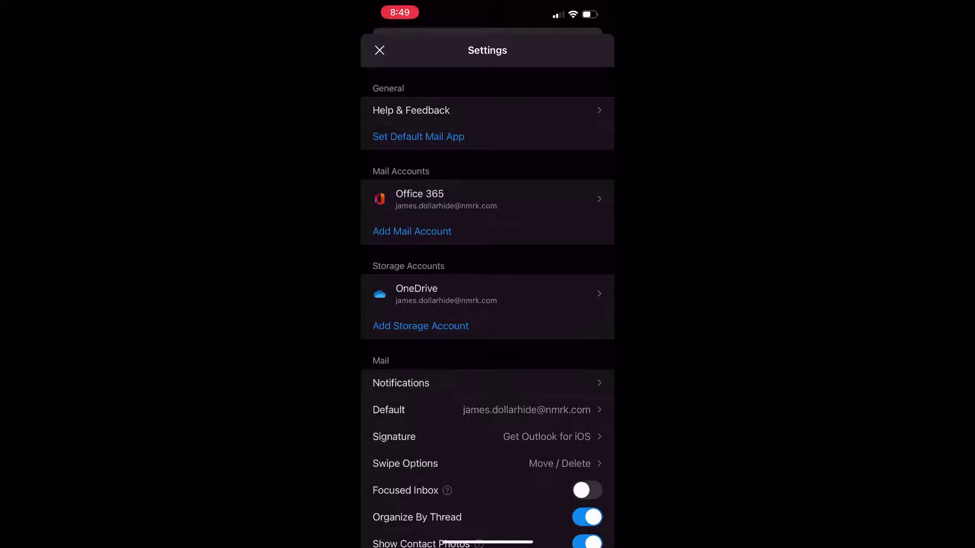
Step: Delete the Office 365 mail account from this iPhone and confirm
left_click(487, 198)
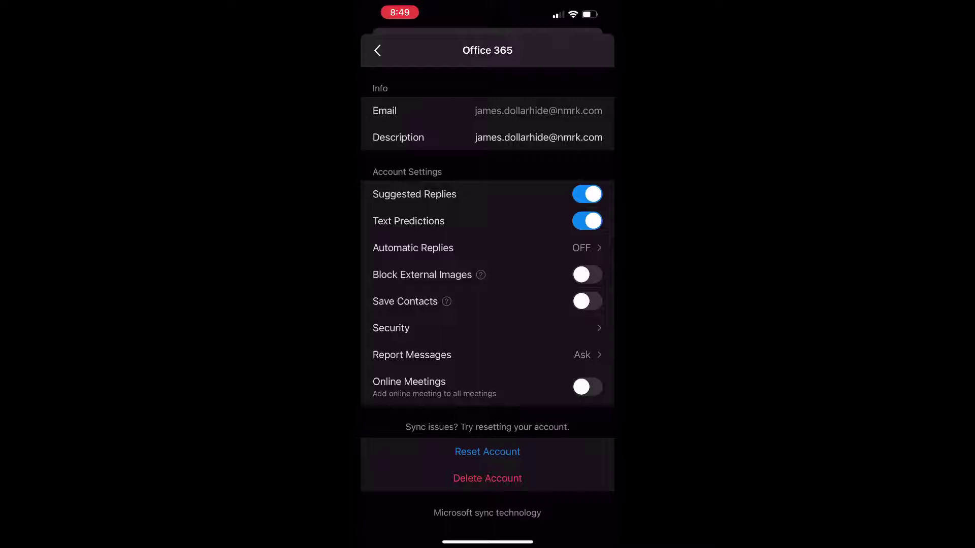
left_click(487, 478)
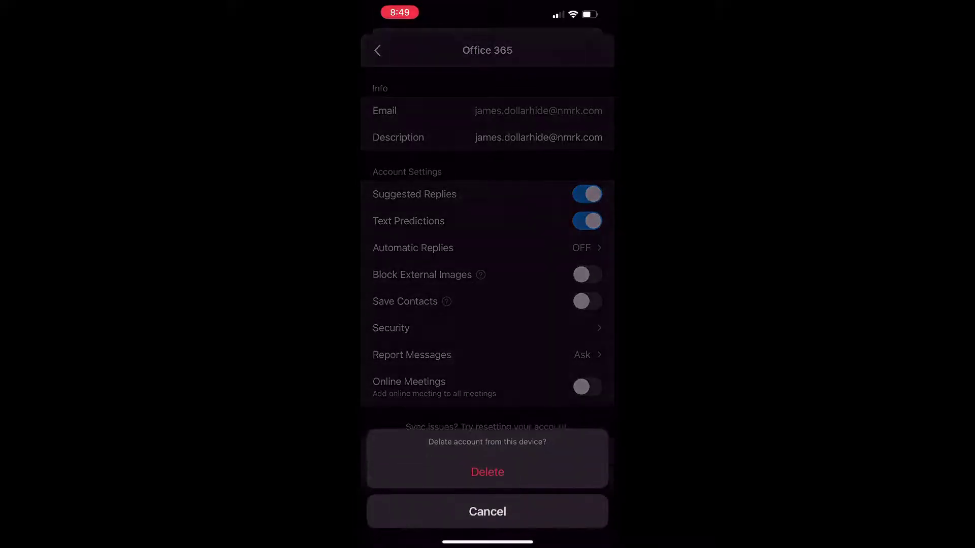
left_click(486, 472)
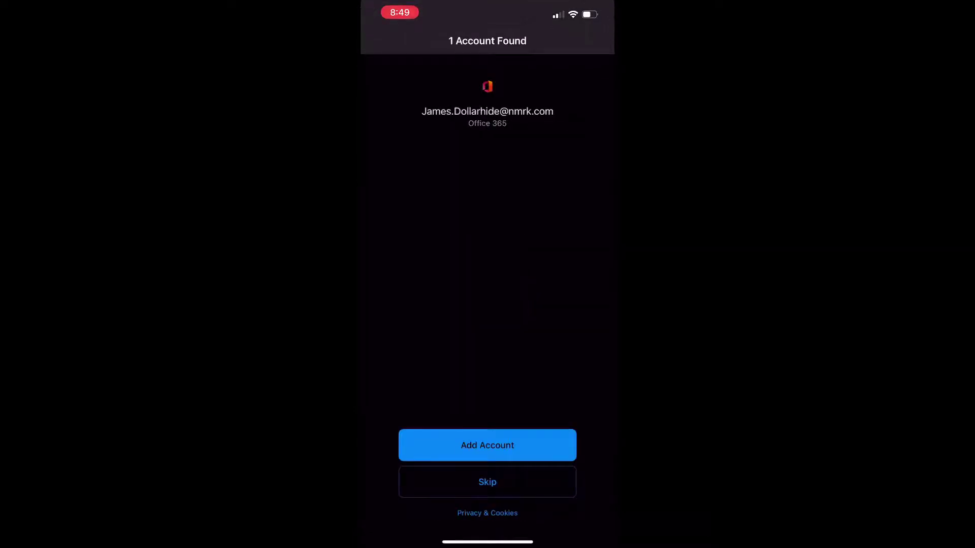
Step: Skip the found account to reach the blank Add Account screen
left_click(486, 482)
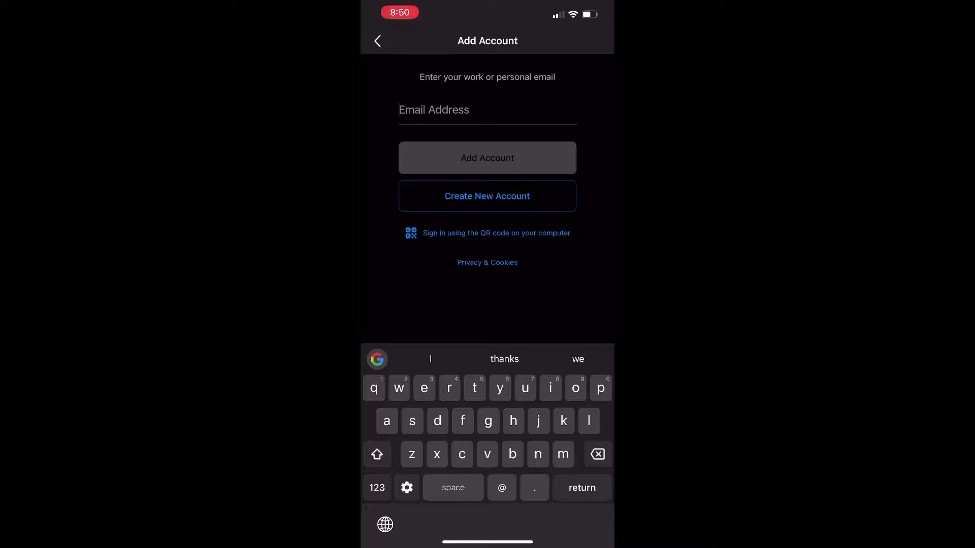
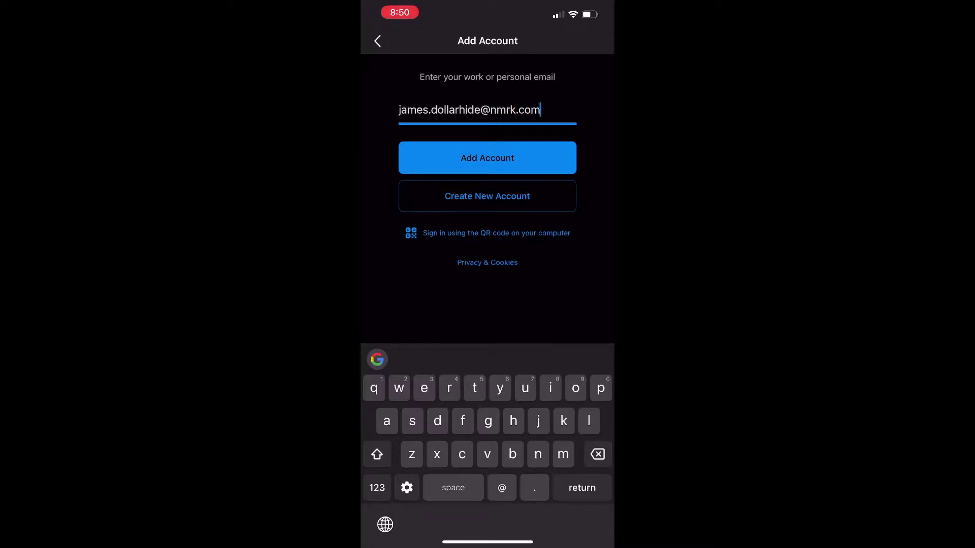
Step: Submit the entered email address to re-add the account and finish sign-in
key("Return")
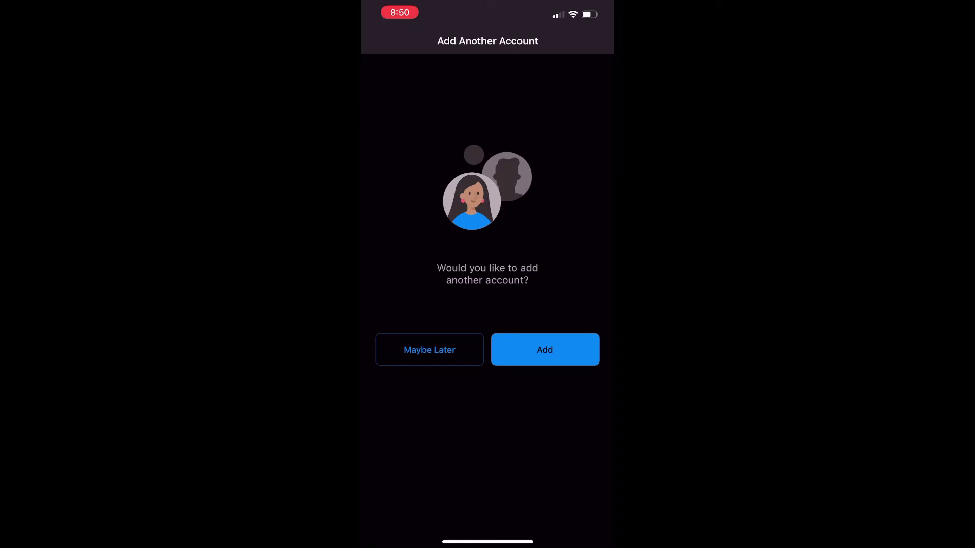
Step: Choose Maybe Later to skip adding another account and return to the inbox
left_click(429, 349)
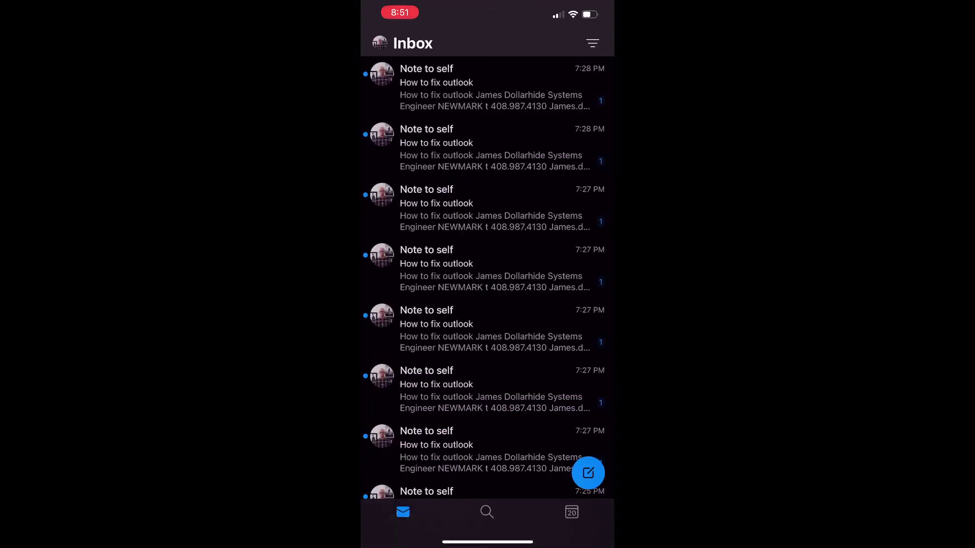